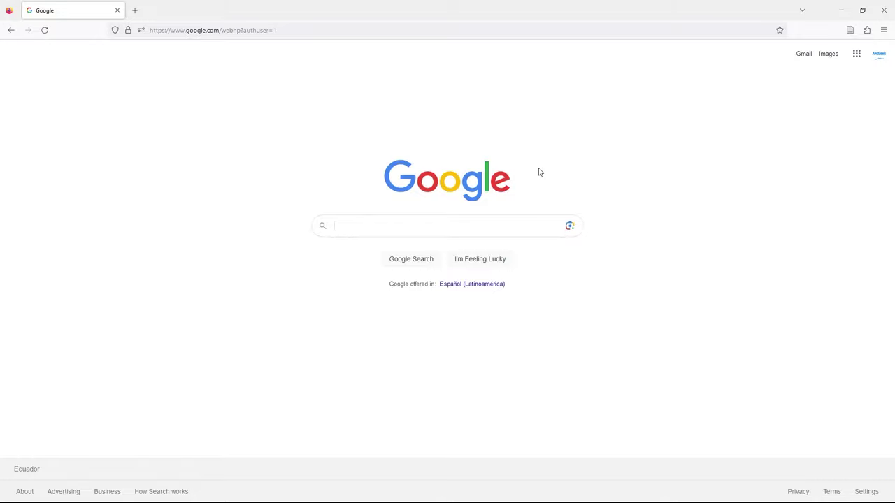
- Search Google for 'Google My Maps' to reach the My Maps home page
{"action": "type", "text": "Google My Maps"}
{"action": "left_click", "coordinate": [405, 222]}
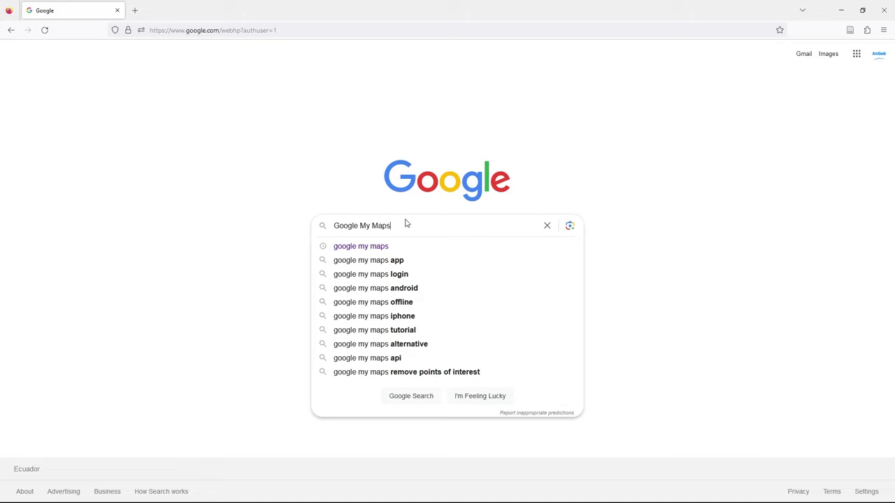
{"action": "key", "text": "Return"}
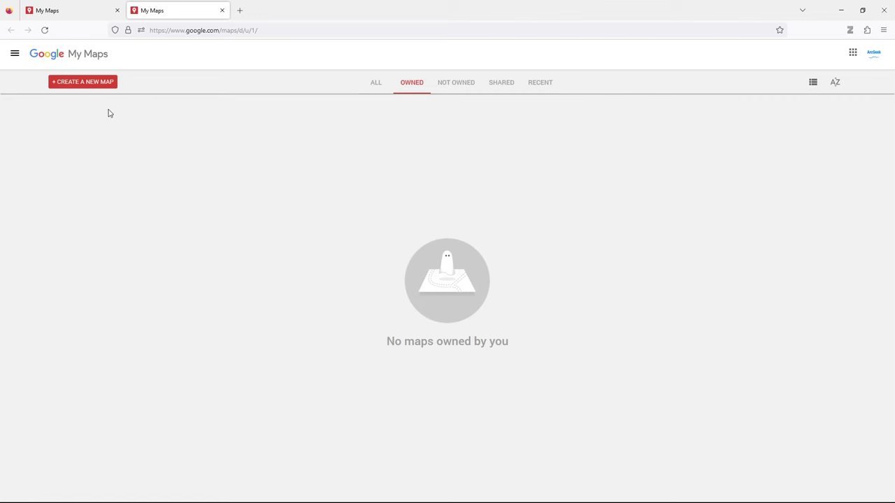
- Create a new map, zoom in, and place a marker named 'Home' on Concepción
{"action": "left_click", "coordinate": [85, 83]}
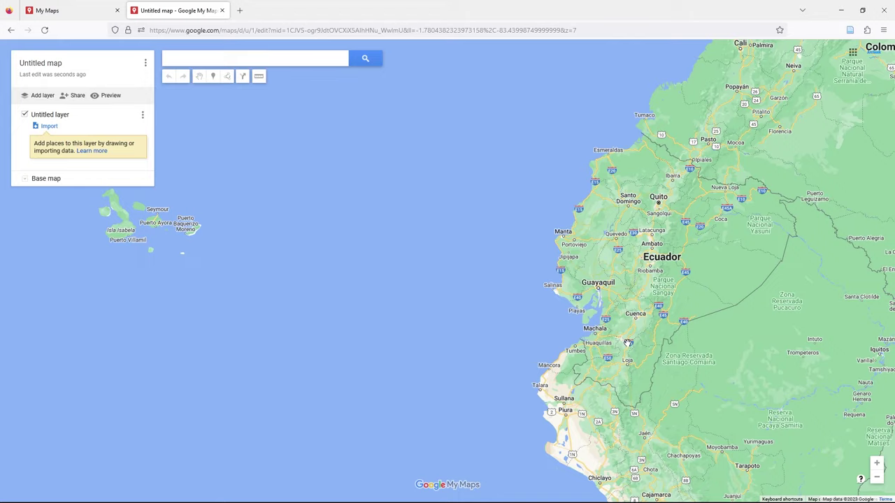
{"action": "scroll", "coordinate": [633, 338], "scroll_direction": "up", "scroll_amount": 13}
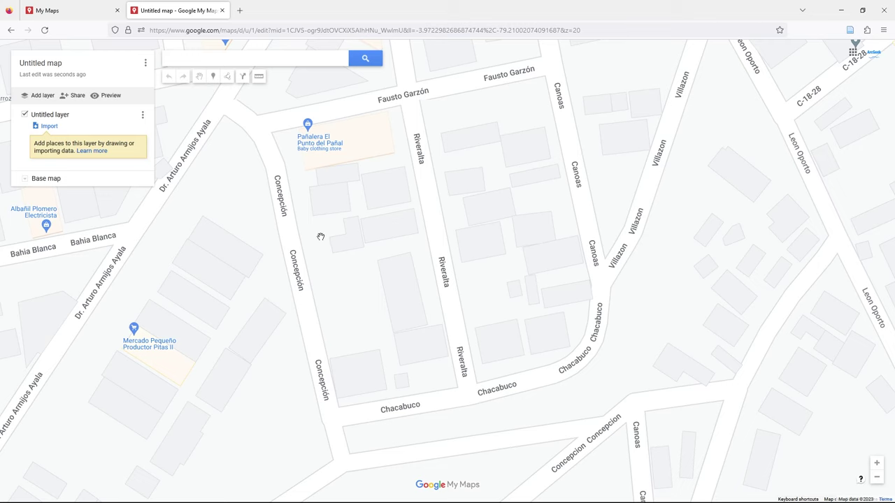
{"action": "left_click", "coordinate": [214, 78]}
{"action": "left_click", "coordinate": [314, 280]}
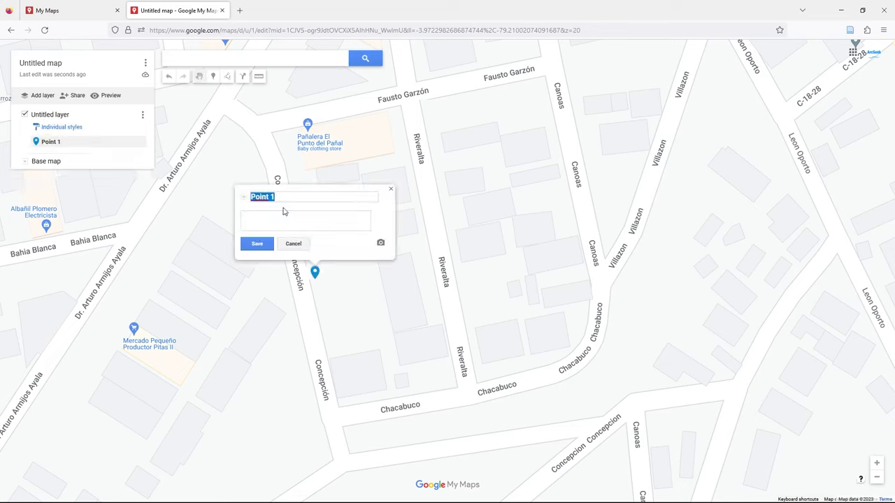
{"action": "type", "text": "Home"}
{"action": "left_click", "coordinate": [256, 244]}
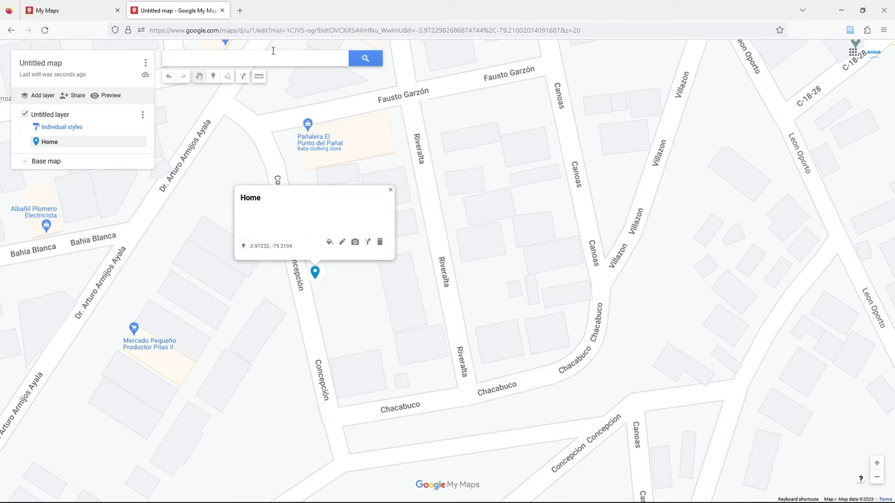
- Add a second marker named 'Bus station' on Canoas street
{"action": "left_click", "coordinate": [213, 78]}
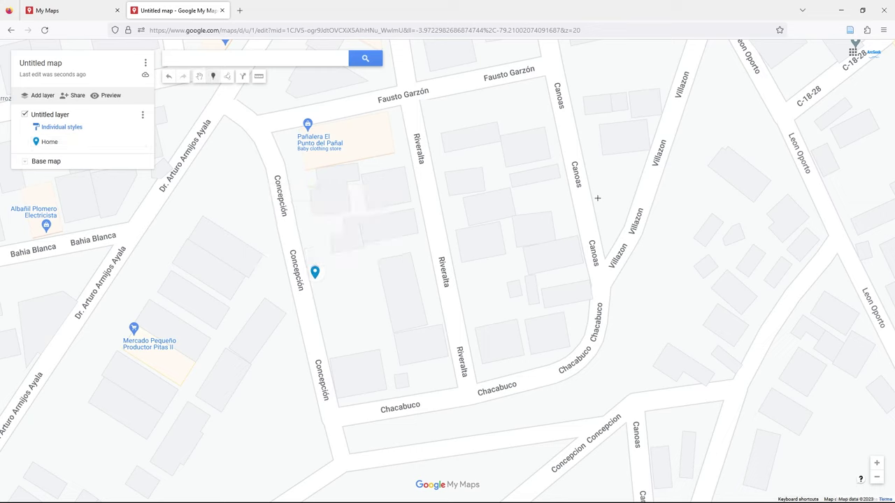
{"action": "left_click", "coordinate": [595, 190]}
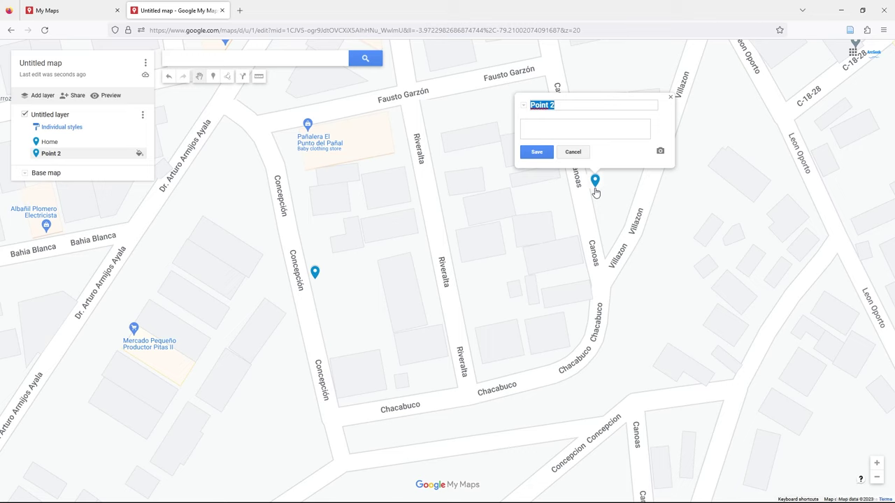
{"action": "type", "text": "Bus station"}
{"action": "key", "text": "Return"}
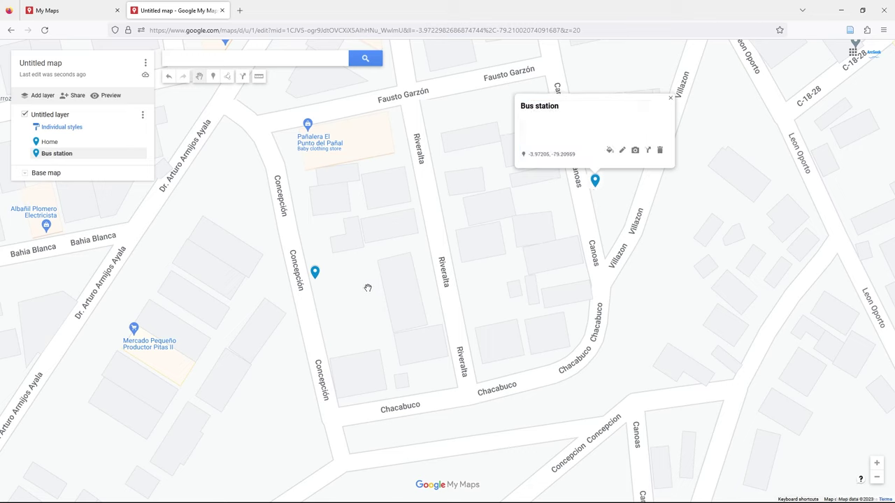
- Give the Home marker a house icon
{"action": "left_click", "coordinate": [316, 274]}
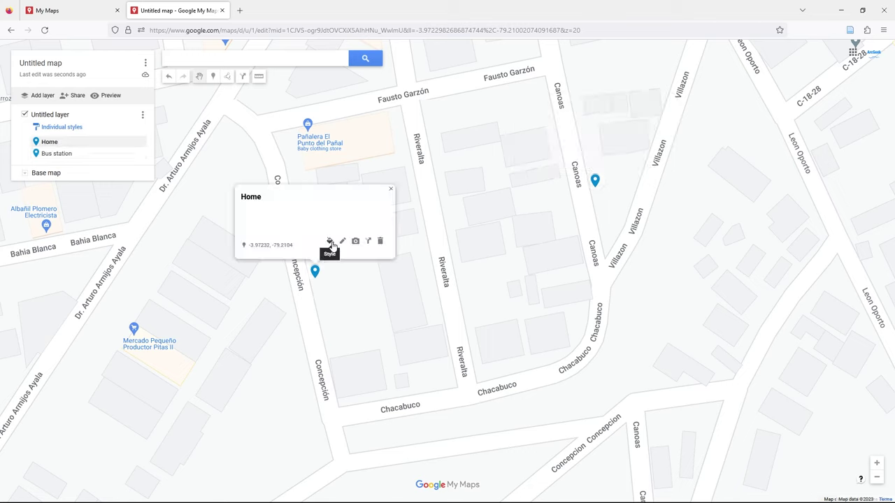
{"action": "left_click", "coordinate": [330, 243]}
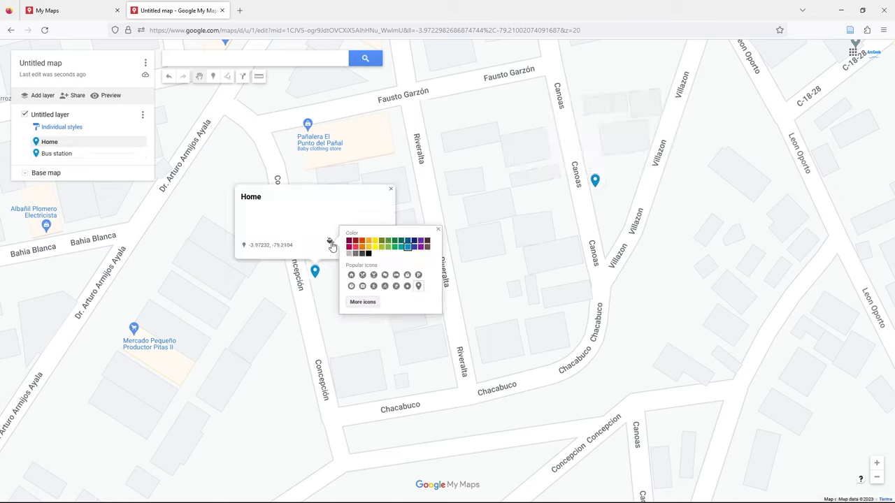
{"action": "left_click", "coordinate": [351, 277]}
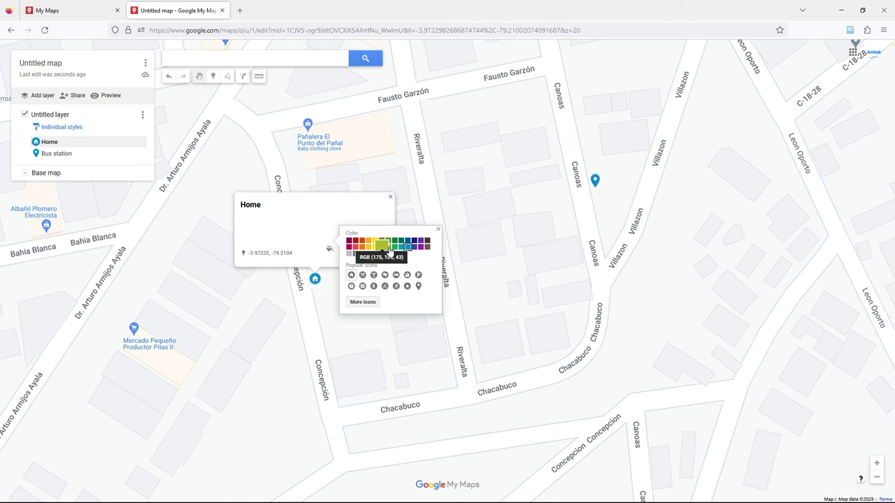
{"action": "left_click", "coordinate": [349, 240]}
- Give the Bus station marker a red bus icon from the Transportation icons
{"action": "left_click", "coordinate": [595, 182]}
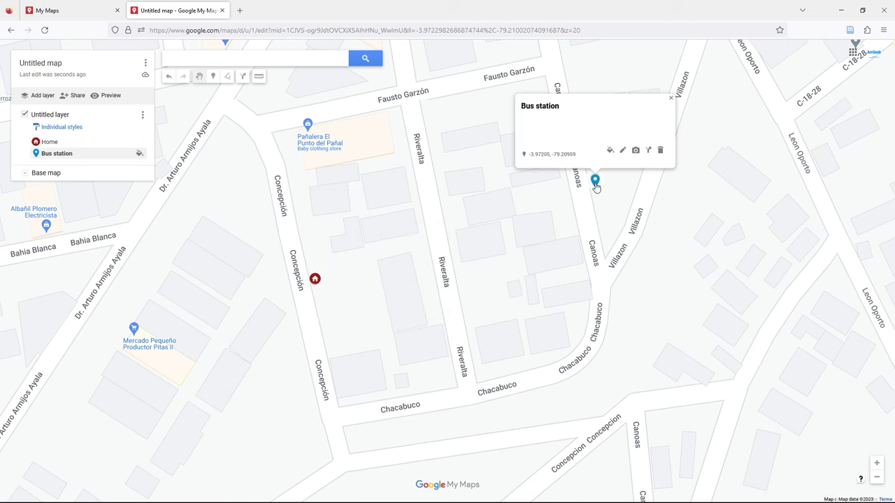
{"action": "left_click", "coordinate": [610, 149]}
{"action": "left_click", "coordinate": [650, 210]}
{"action": "left_click", "coordinate": [401, 111]}
{"action": "left_click", "coordinate": [422, 175]}
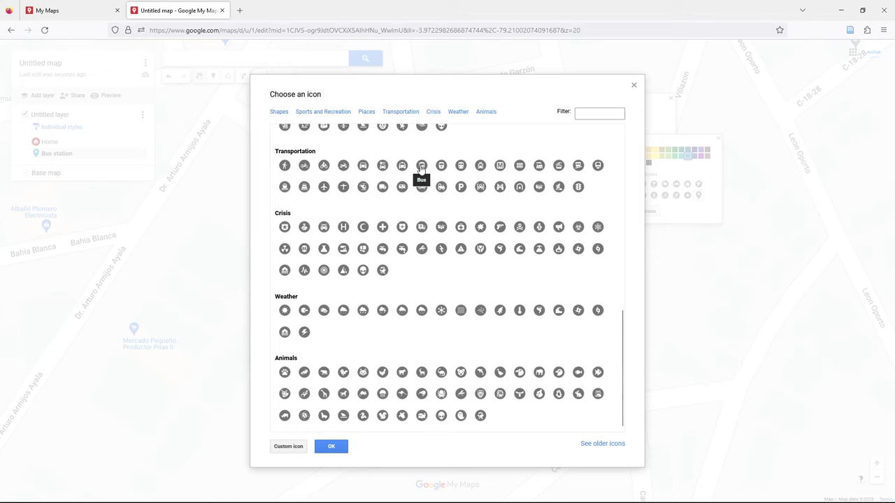
{"action": "left_click", "coordinate": [331, 446]}
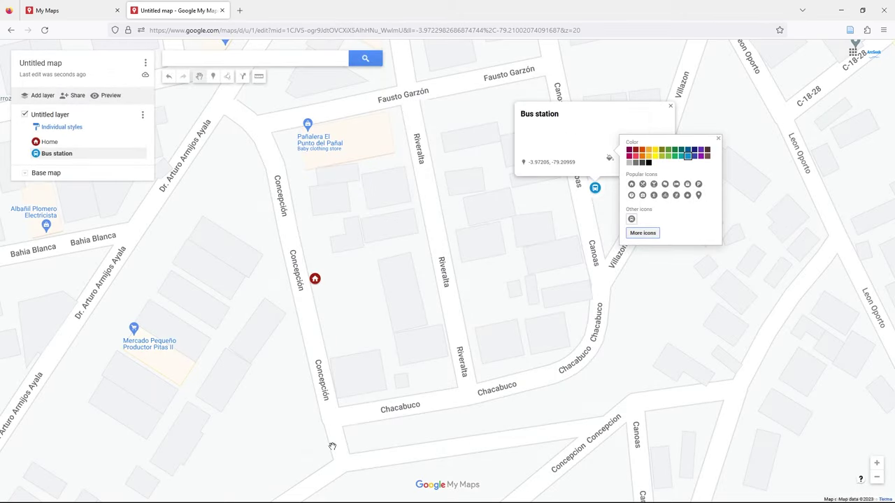
{"action": "left_click", "coordinate": [633, 159]}
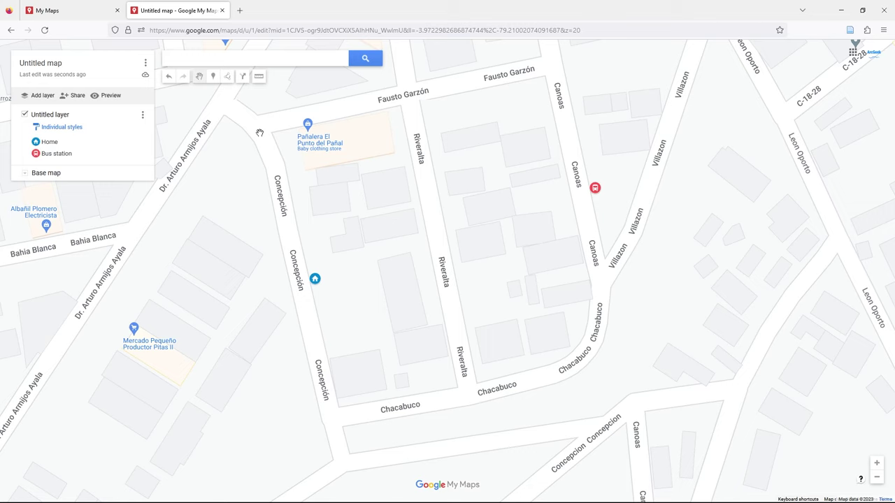
- Draw a line from Concepción to Canoas named 'Route to my home'
{"action": "left_click", "coordinate": [228, 77]}
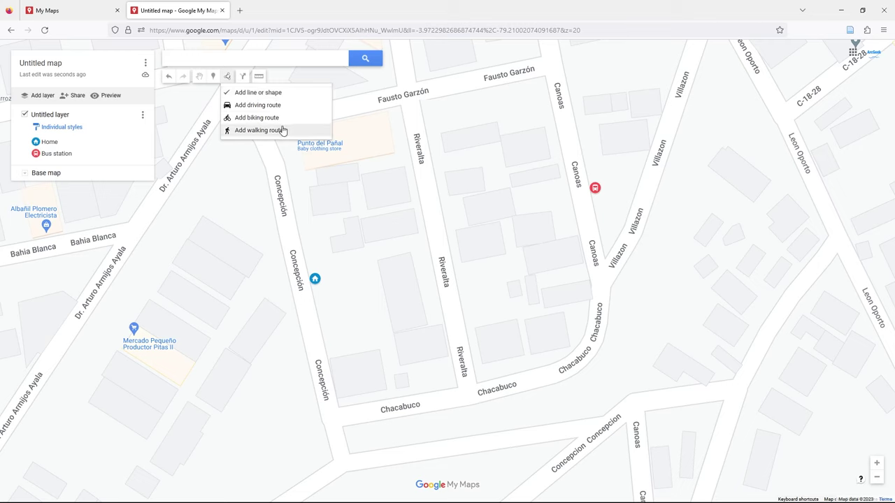
{"action": "left_click", "coordinate": [245, 94]}
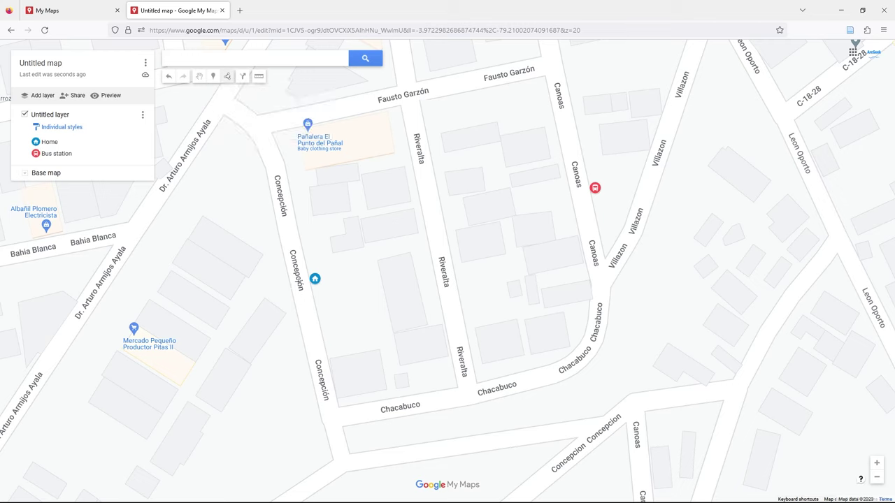
{"action": "left_click", "coordinate": [297, 279]}
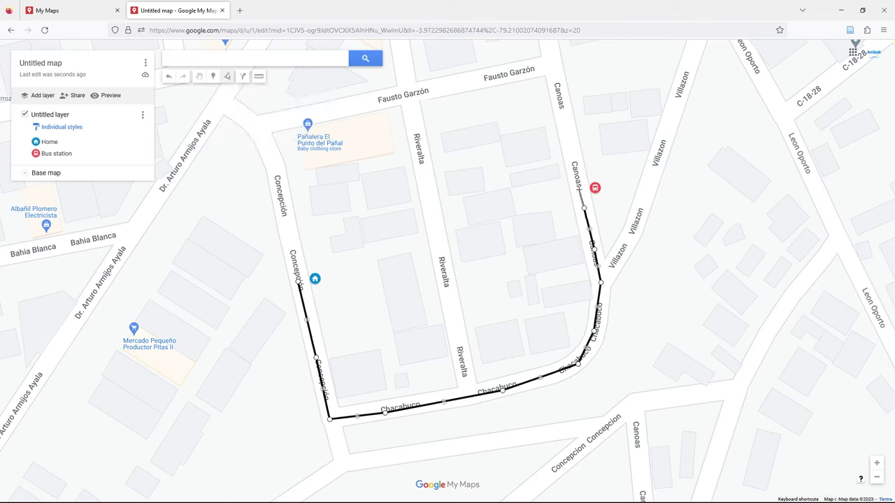
{"action": "double_click", "coordinate": [579, 188]}
{"action": "type", "text": "Route to my home"}
{"action": "left_click", "coordinate": [519, 343]}
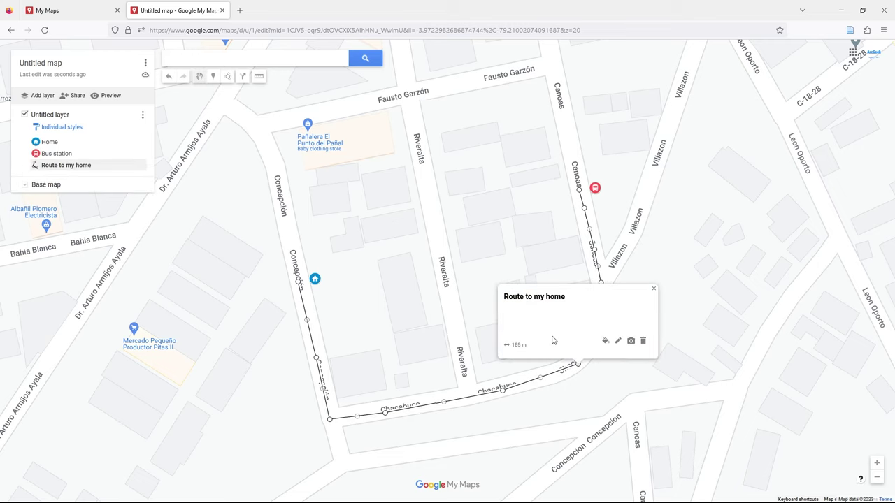
- Make the 'Route to my home' line blue and thicker
{"action": "left_click", "coordinate": [606, 340]}
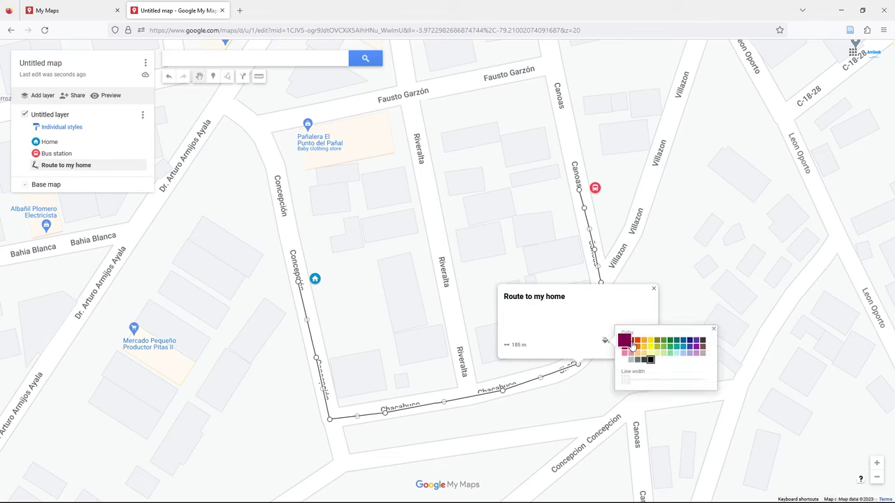
{"action": "left_click", "coordinate": [683, 346]}
{"action": "left_click_drag", "start_coordinate": [628, 382], "coordinate": [653, 389]}
{"action": "left_click", "coordinate": [252, 178]}
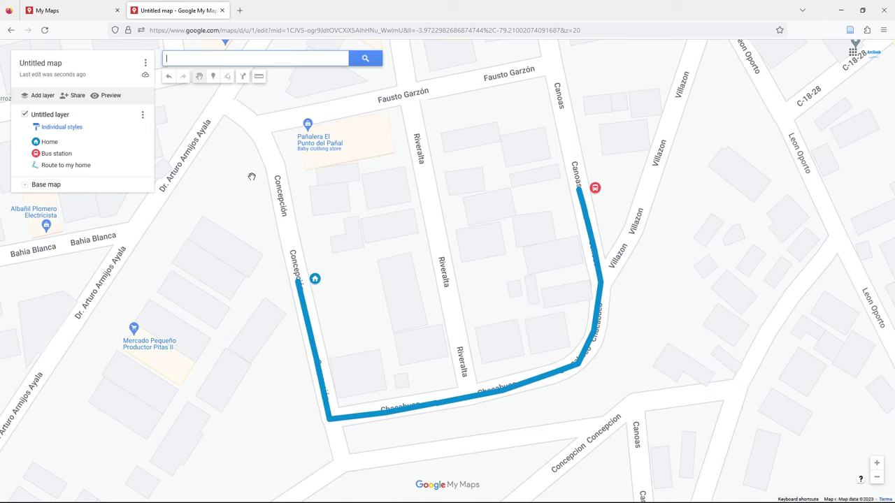
{"action": "left_click", "coordinate": [228, 77]}
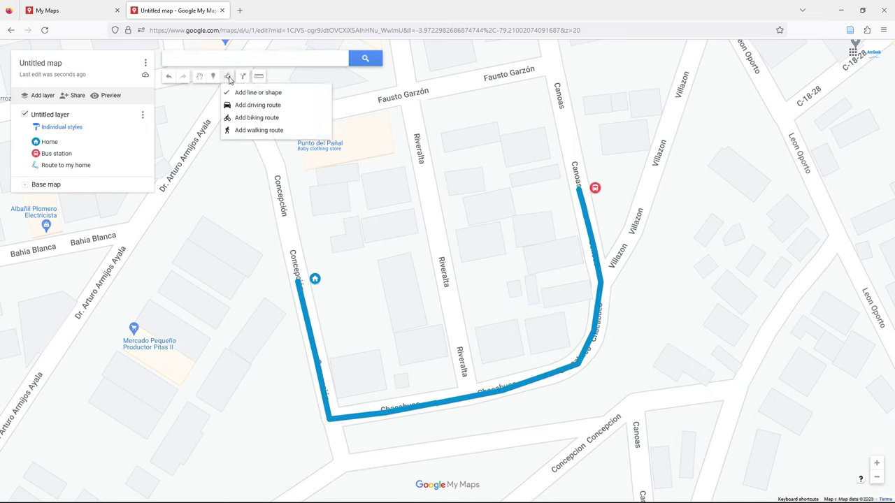
- Start a walking route on Concepción, then cancel it with Esc
{"action": "left_click", "coordinate": [265, 131]}
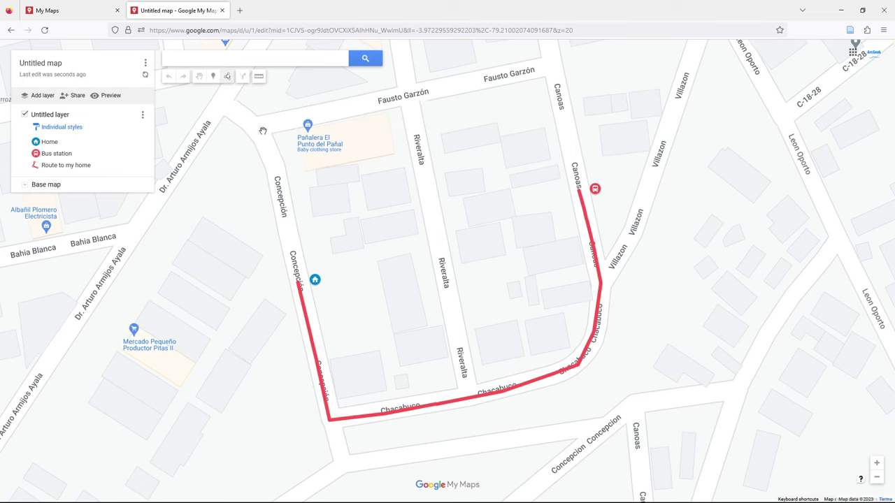
{"action": "left_click", "coordinate": [299, 272]}
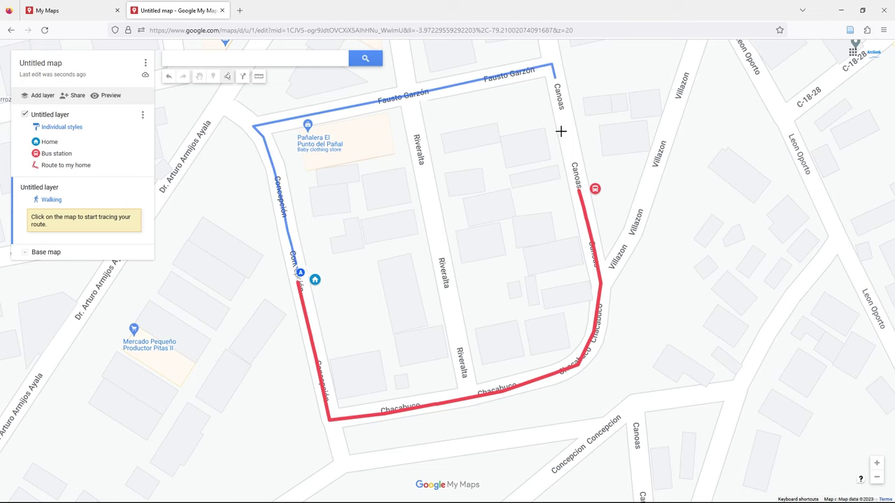
{"action": "key", "text": "Escape"}
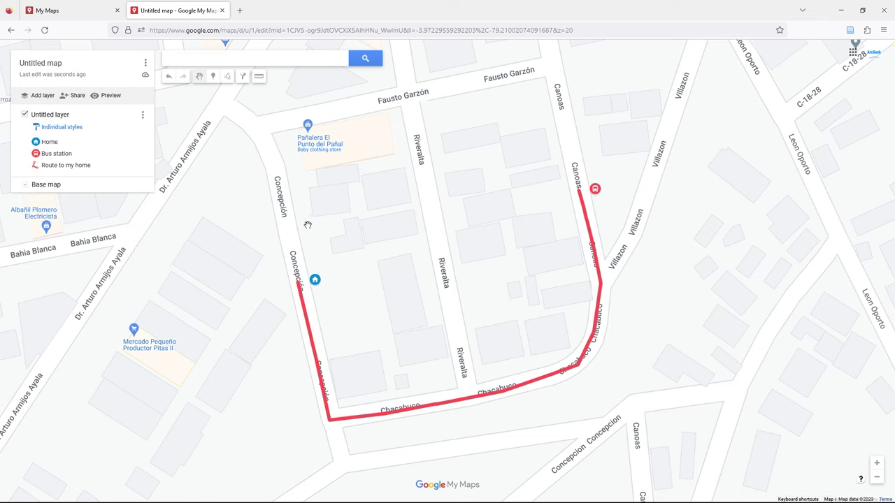
- Add a new layer, then delete that extra layer
{"action": "left_click", "coordinate": [44, 97]}
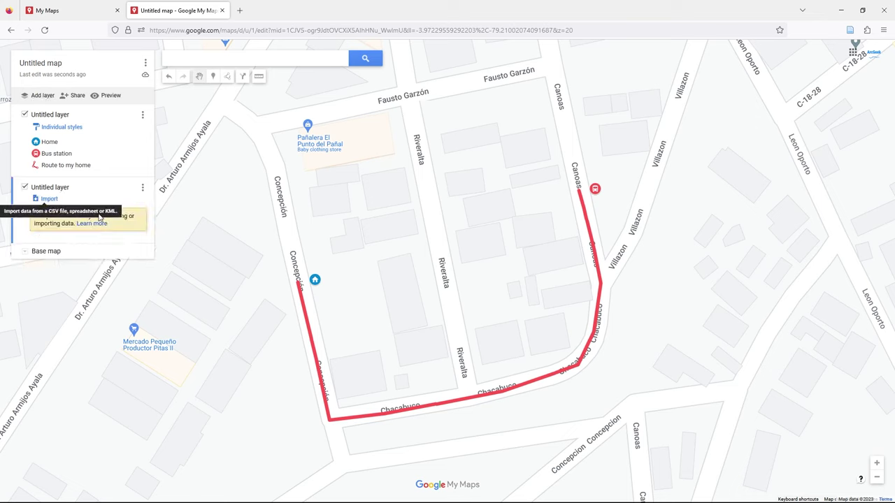
{"action": "left_click", "coordinate": [142, 187]}
{"action": "left_click", "coordinate": [71, 217]}
{"action": "left_click", "coordinate": [423, 279]}
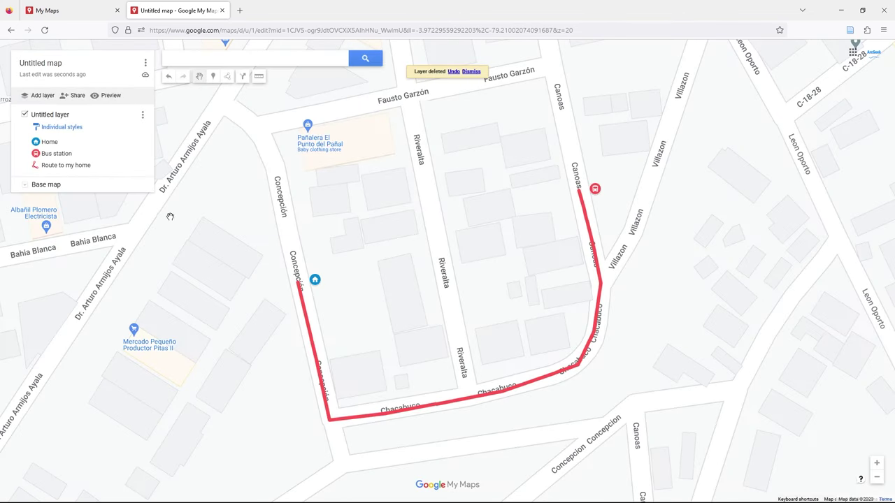
- Switch the base map to the beige Simple Atlas style
{"action": "left_click", "coordinate": [26, 187]}
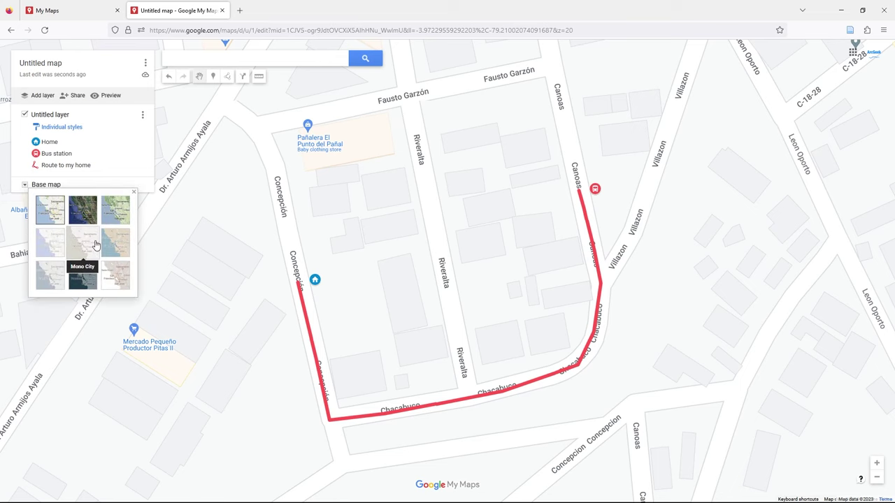
{"action": "left_click", "coordinate": [117, 252]}
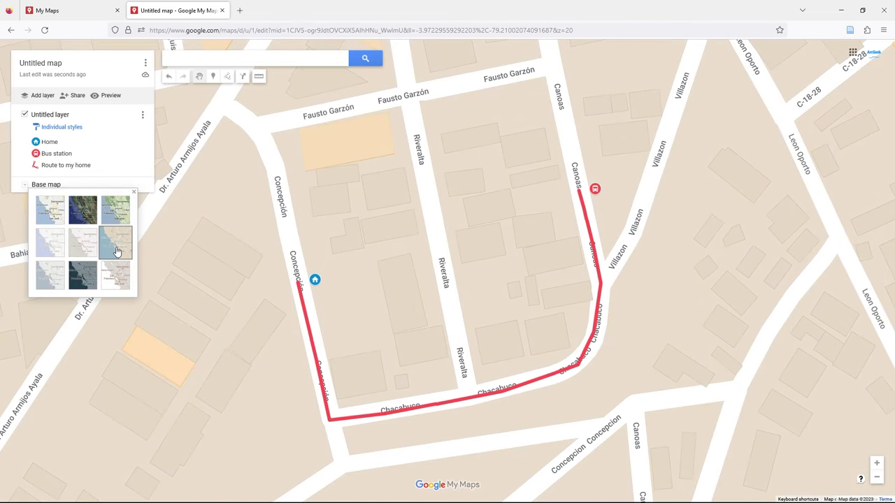
{"action": "left_click", "coordinate": [84, 277]}
{"action": "left_click", "coordinate": [50, 210]}
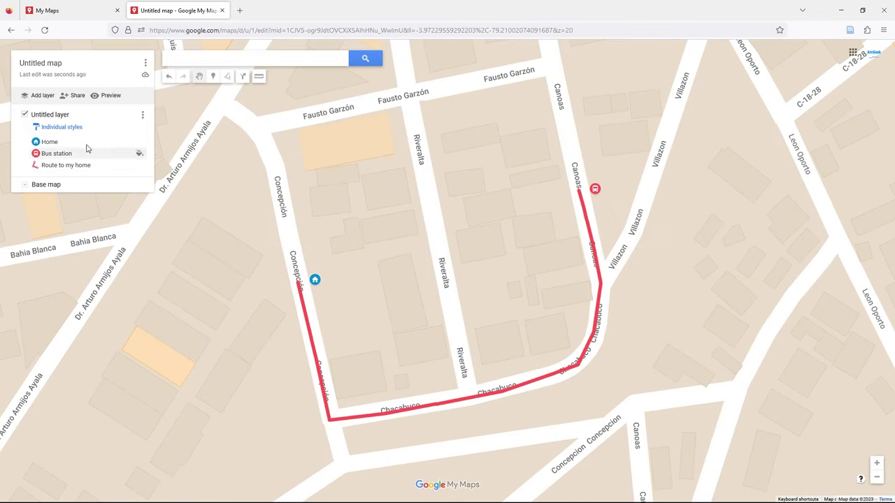
- Title the map 'Location Sketch' with description 'Route to my Home from Bus station'
{"action": "left_click", "coordinate": [48, 67]}
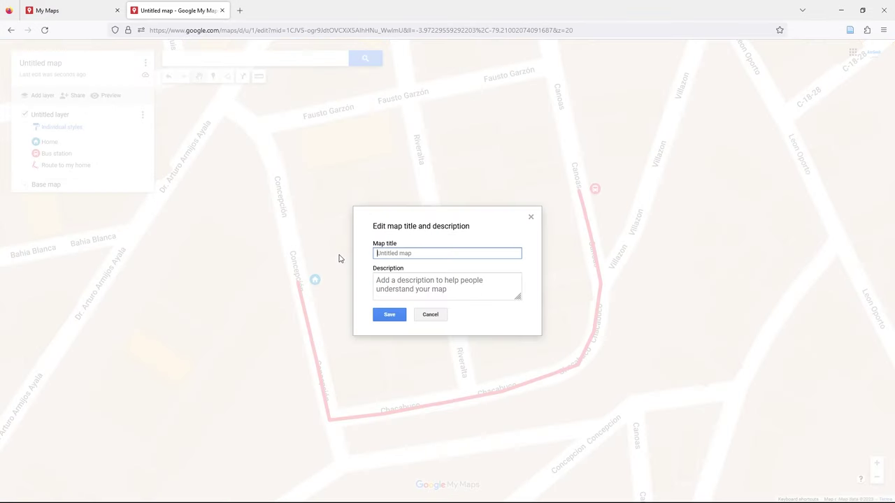
{"action": "type", "text": "Location Sketch"}
{"action": "left_click", "coordinate": [405, 290]}
{"action": "type", "text": "Route to my Home f"}
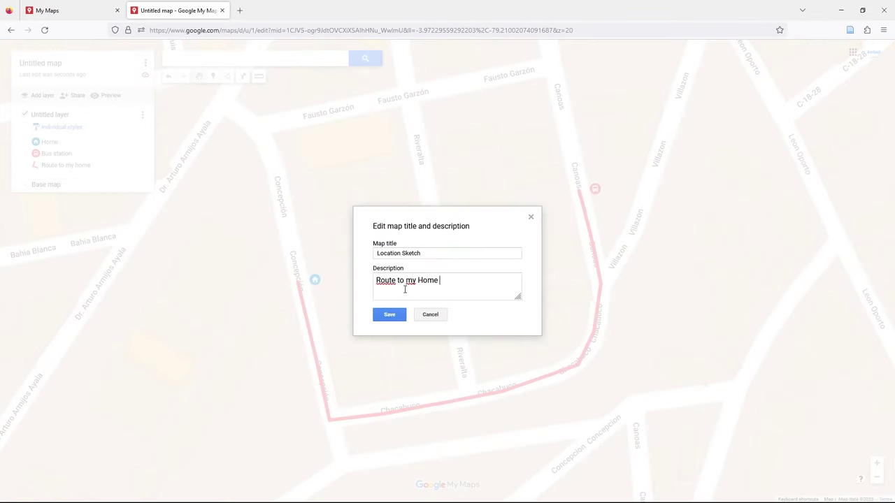
{"action": "type", "text": "rom Bus station"}
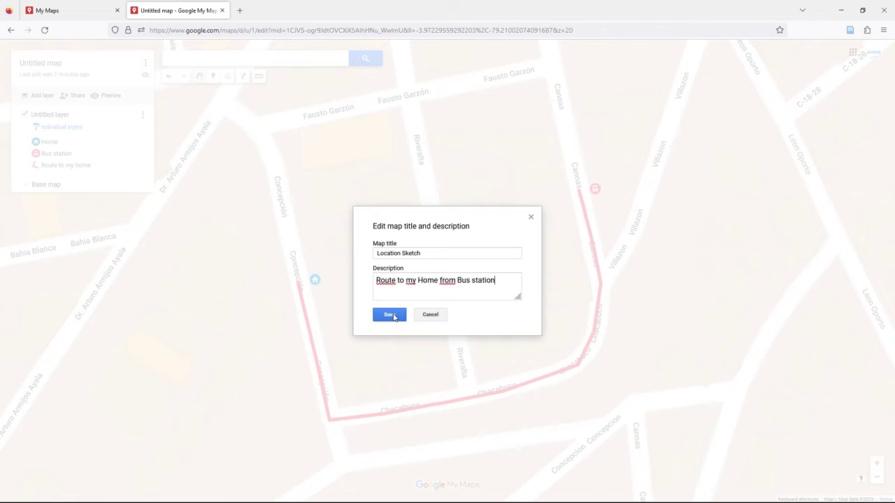
{"action": "left_click", "coordinate": [390, 315]}
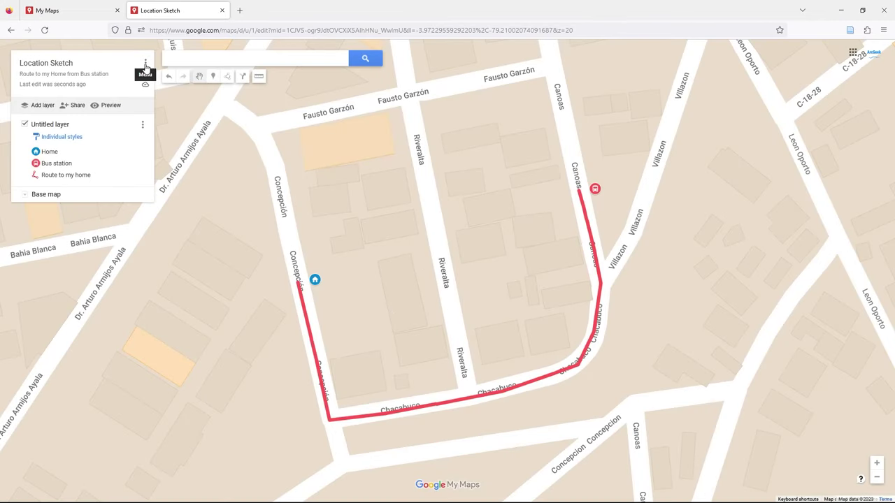
- Print the map to a landscape PDF, download it, and open document.pdf
{"action": "left_click", "coordinate": [145, 64]}
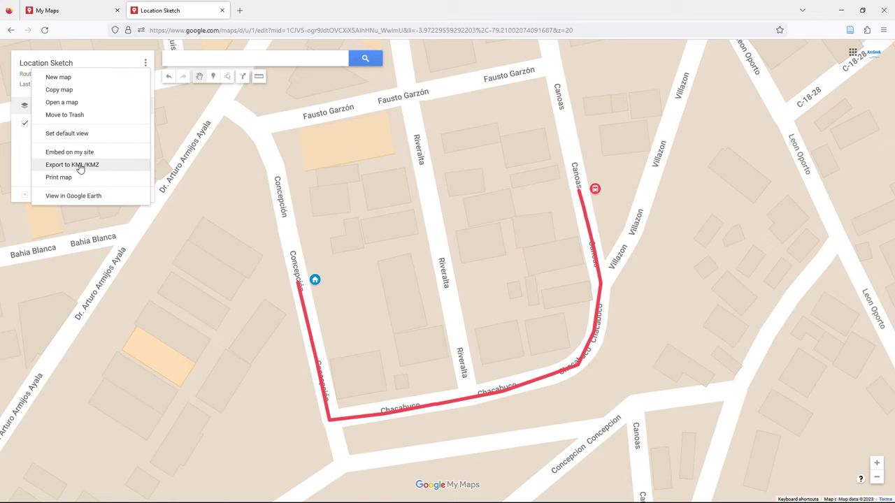
{"action": "left_click", "coordinate": [59, 177]}
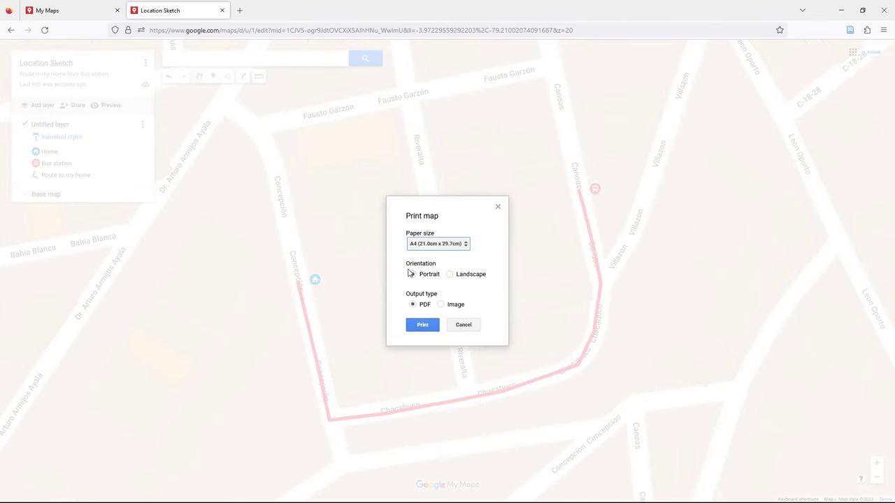
{"action": "left_click", "coordinate": [450, 274]}
{"action": "left_click", "coordinate": [424, 325]}
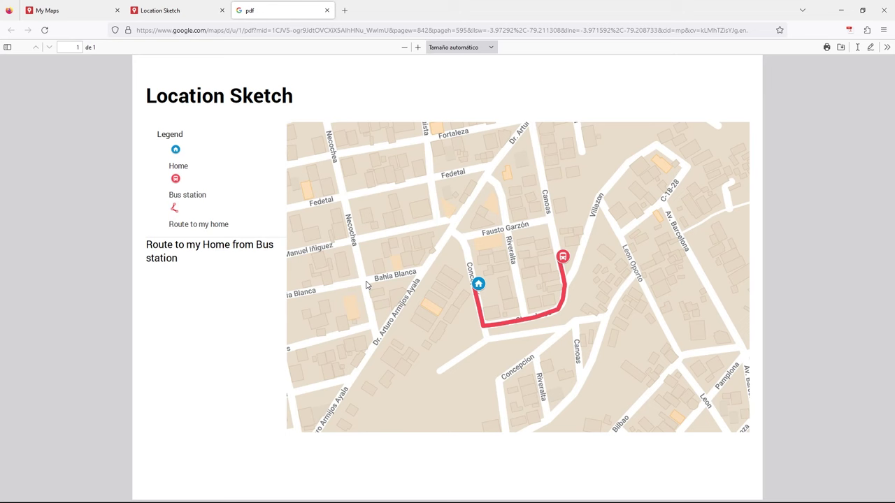
{"action": "left_click", "coordinate": [841, 49]}
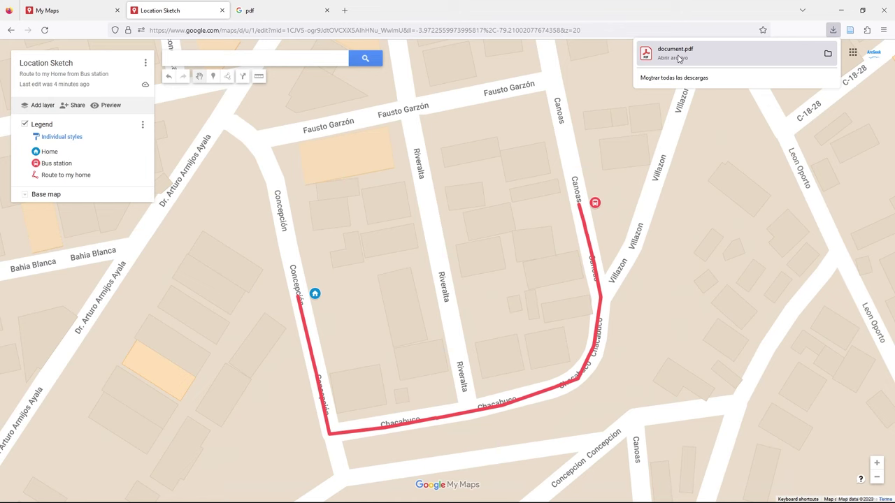
{"action": "left_click", "coordinate": [675, 53]}
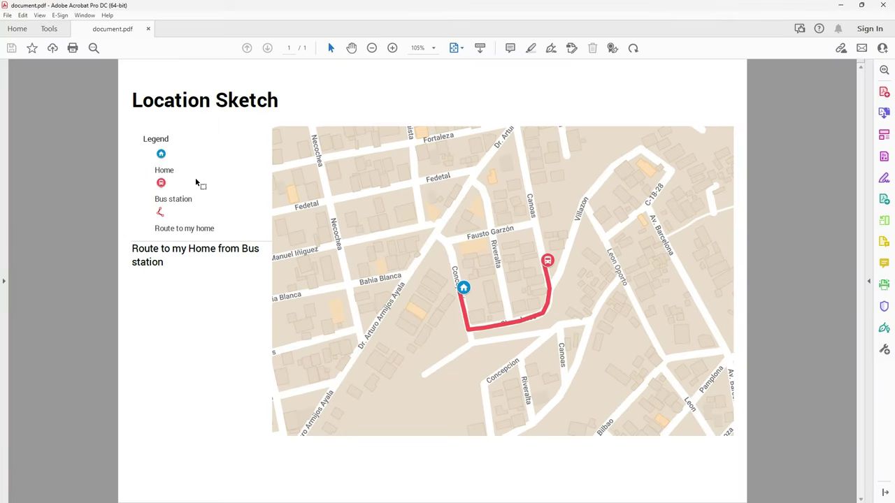